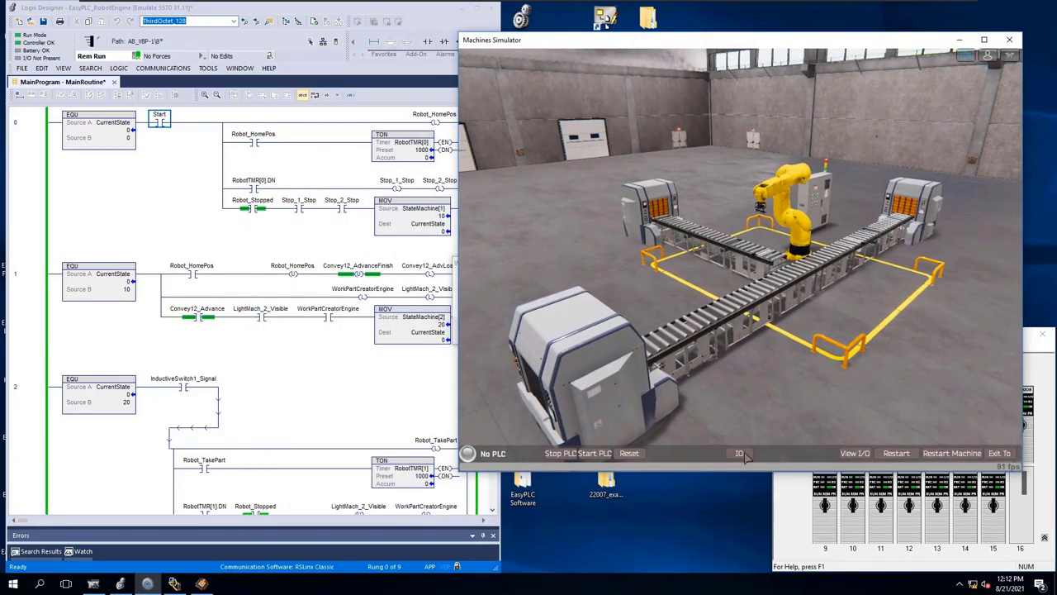
Load the RobotCell.drv driver configuration and start the driver so the cell shows Driver Connected.
{"action": "left_click", "coordinate": [741, 453]}
{"action": "left_click", "coordinate": [469, 54]}
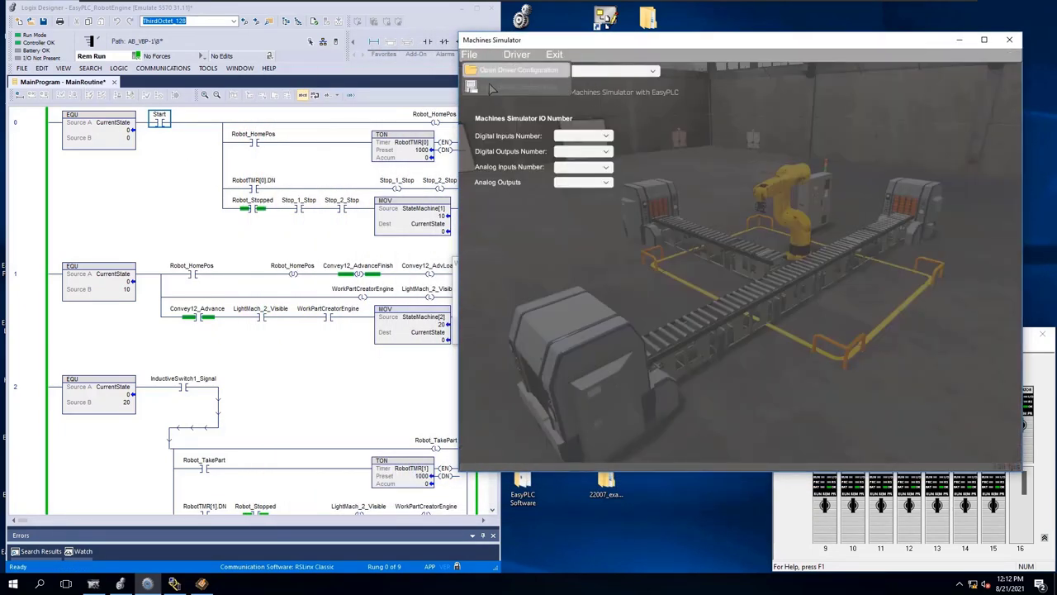
{"action": "left_click", "coordinate": [493, 86]}
{"action": "left_click", "coordinate": [531, 197]}
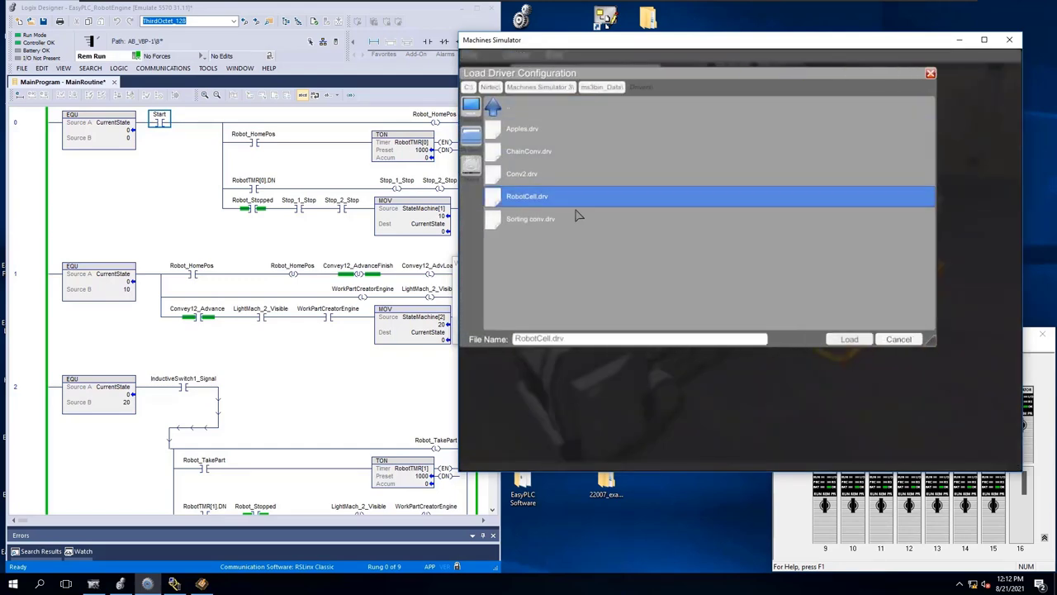
{"action": "left_click", "coordinate": [847, 340]}
{"action": "left_click", "coordinate": [561, 55]}
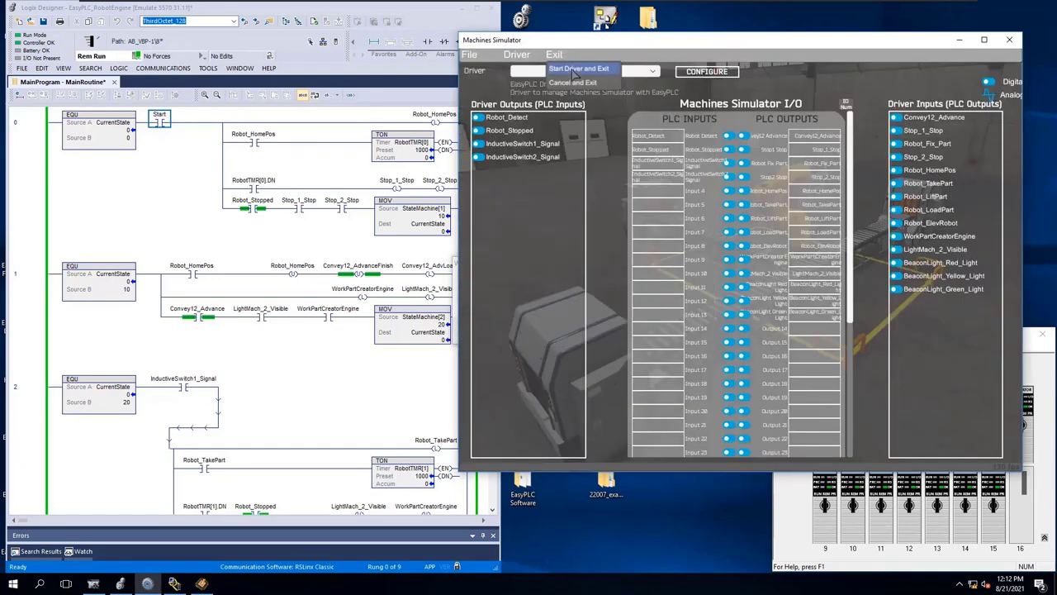
{"action": "left_click", "coordinate": [576, 76]}
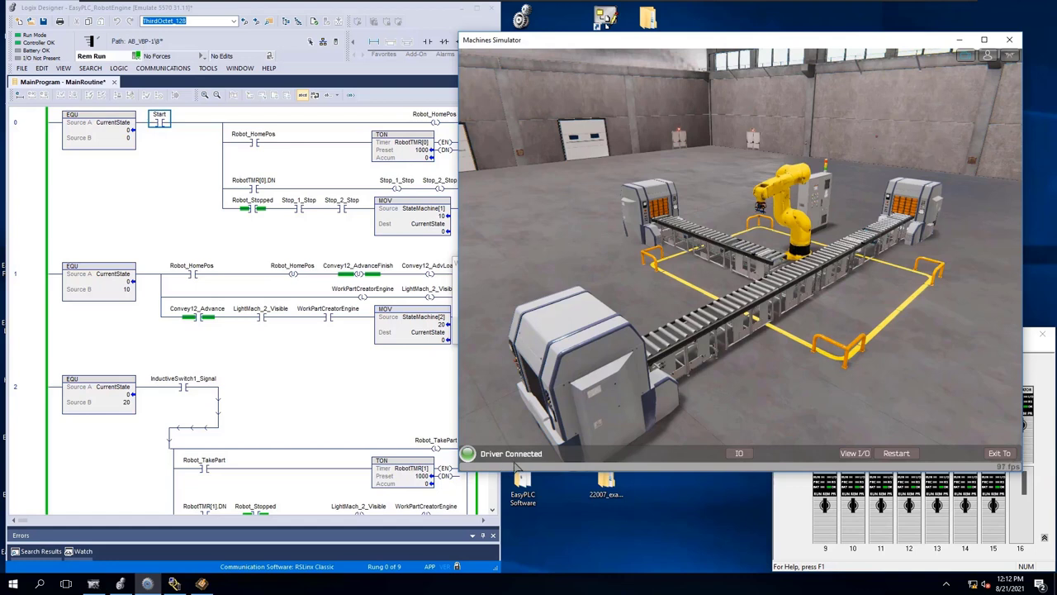
Toggle the Start bit on and back off in the MainRoutine ladder with Toggle Bit.
{"action": "left_click", "coordinate": [160, 124]}
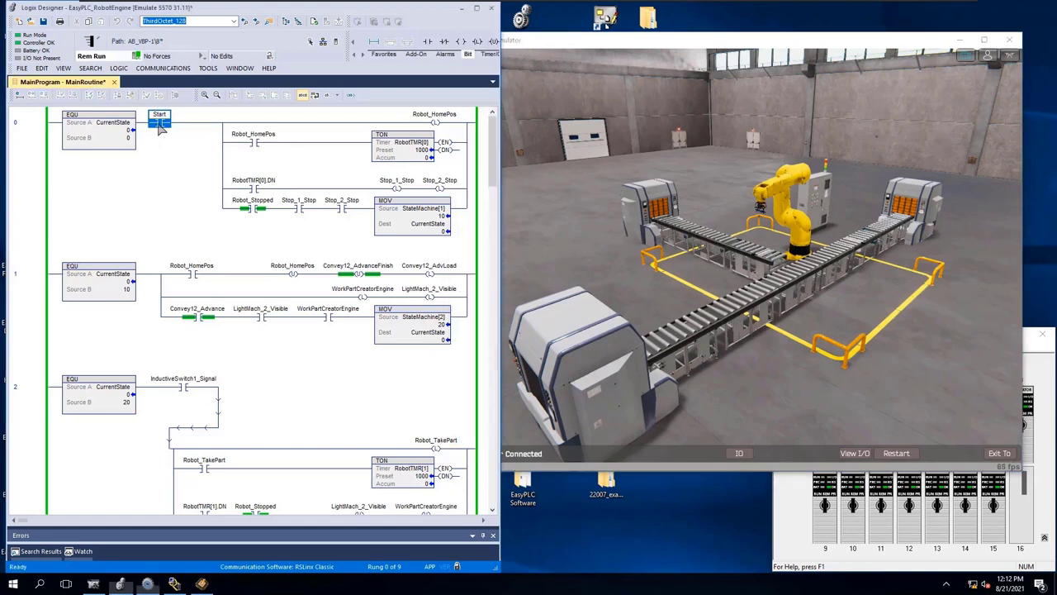
{"action": "right_click", "coordinate": [160, 124]}
{"action": "left_click", "coordinate": [191, 235]}
{"action": "right_click", "coordinate": [161, 125]}
{"action": "left_click", "coordinate": [266, 227]}
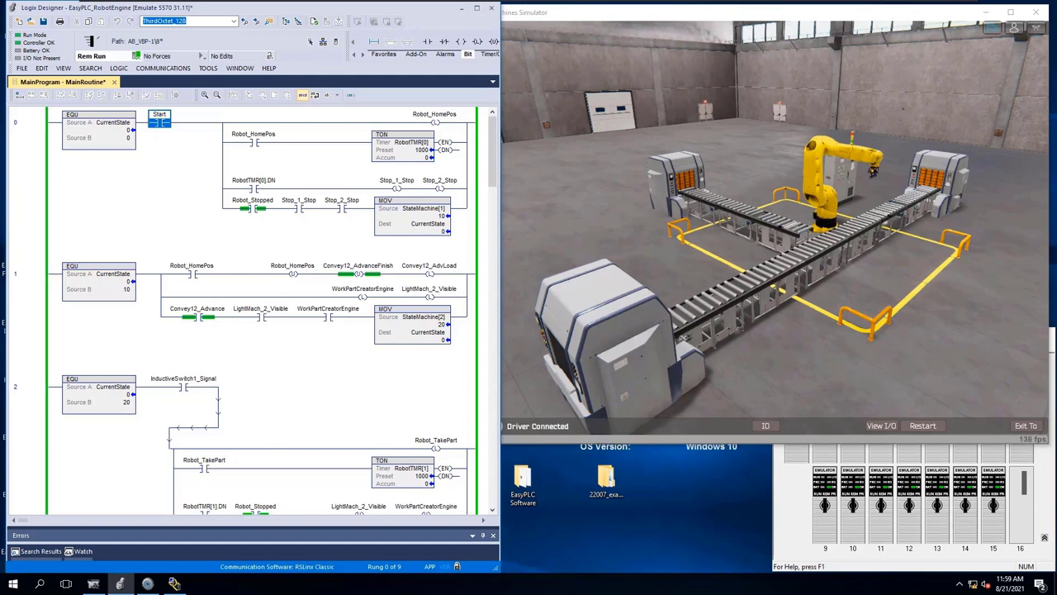
Pulse the Start bit on and off so CurrentState reaches 20, then maximize the simulator window.
{"action": "left_click", "coordinate": [795, 498]}
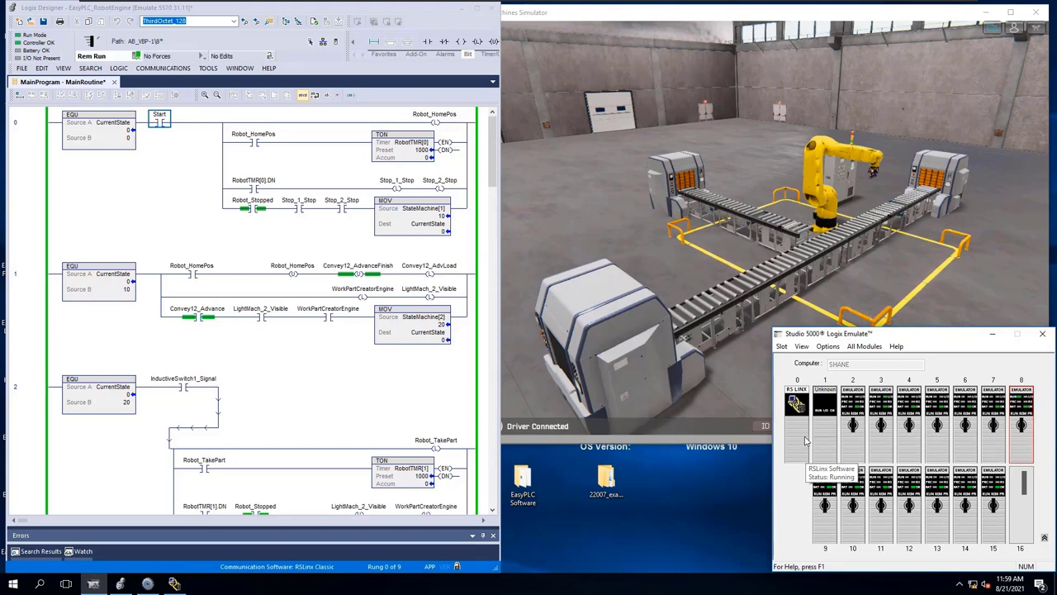
{"action": "left_click", "coordinate": [731, 161]}
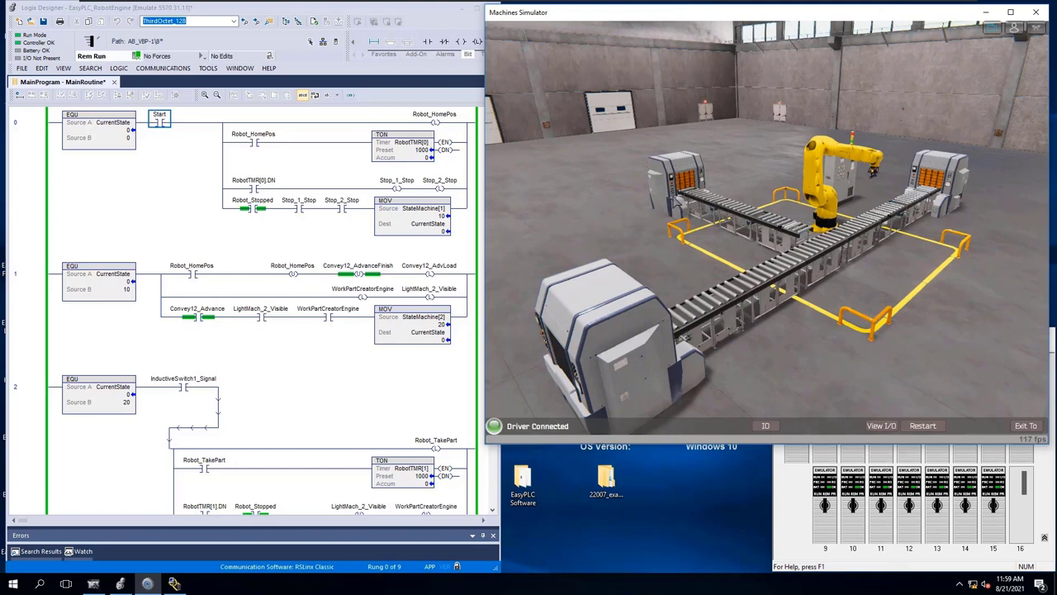
{"action": "right_click", "coordinate": [161, 126]}
{"action": "left_click", "coordinate": [198, 239]}
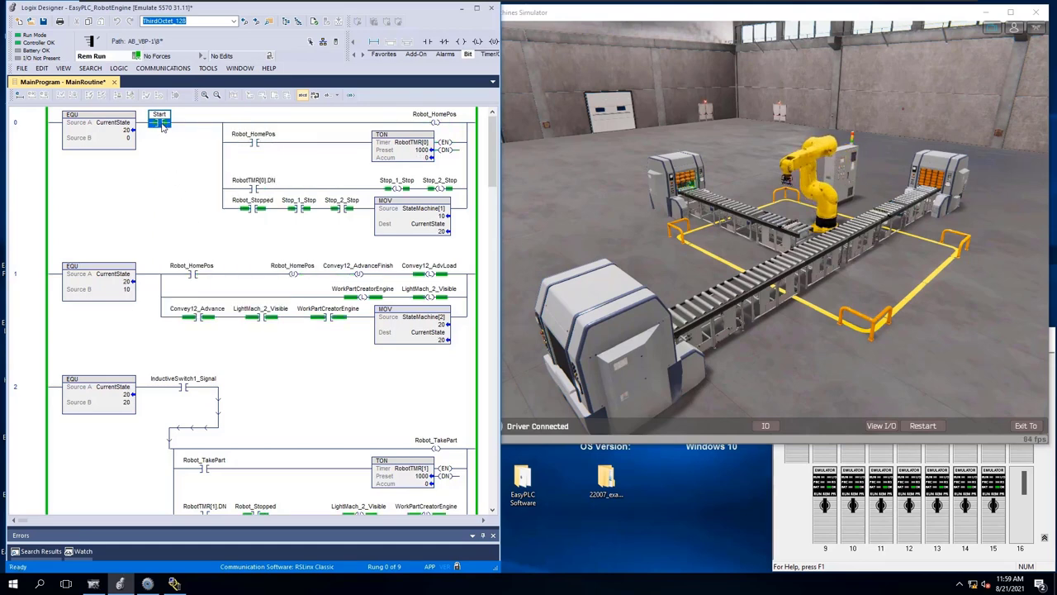
{"action": "right_click", "coordinate": [163, 126]}
{"action": "left_click", "coordinate": [198, 234]}
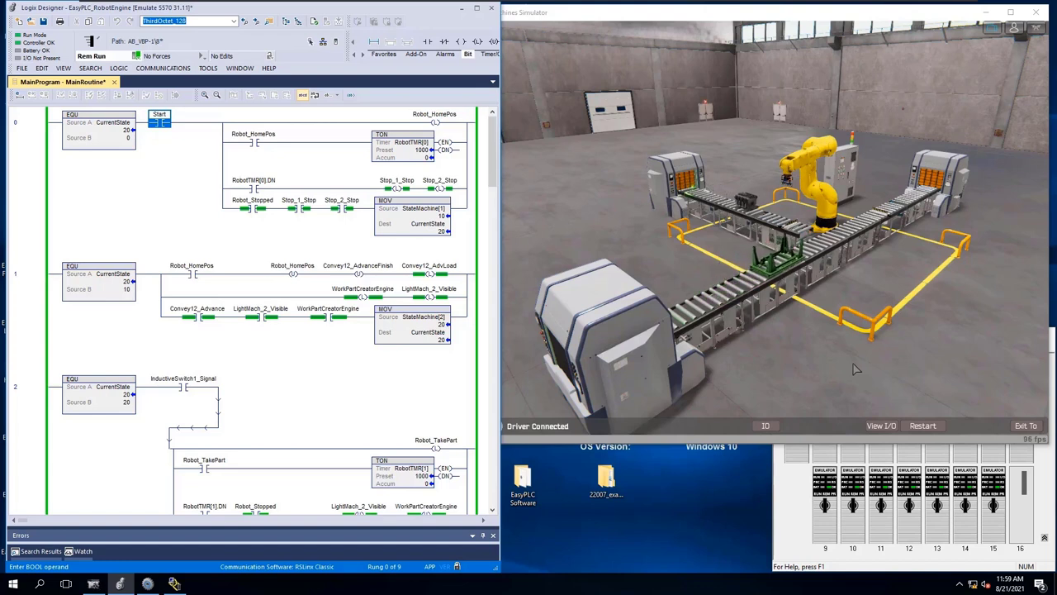
{"action": "left_click", "coordinate": [1012, 13]}
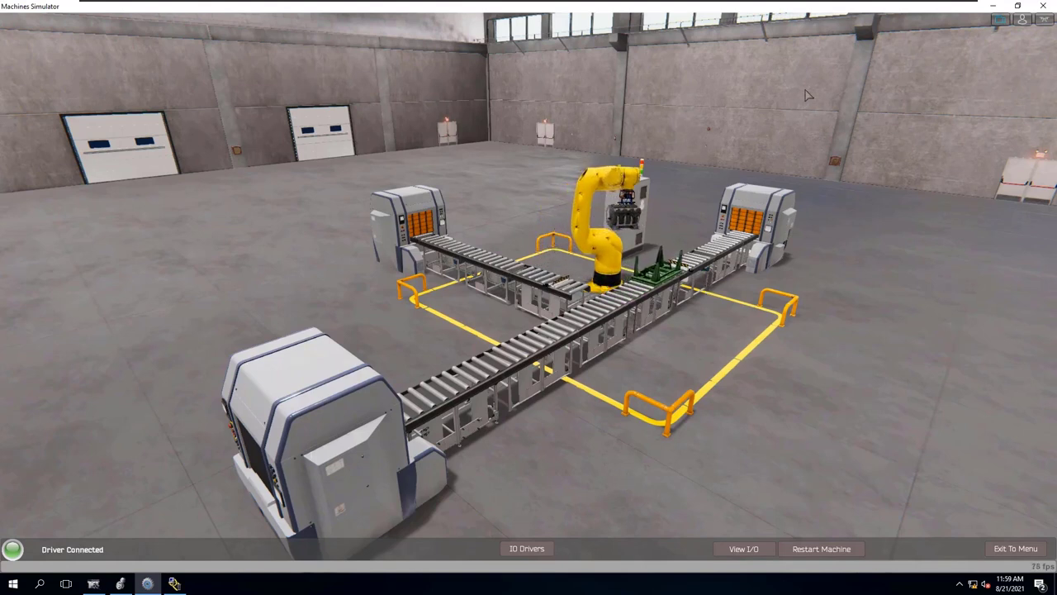
Restore the simulator to a window and bring the Logix ladder back in front.
{"action": "left_click", "coordinate": [1018, 7]}
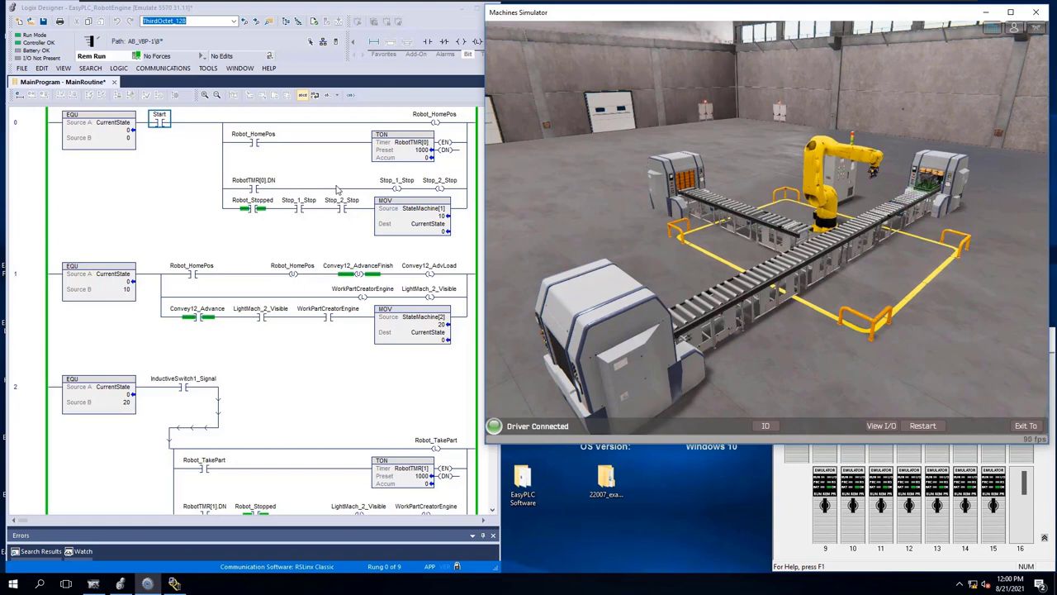
{"action": "left_click", "coordinate": [182, 183]}
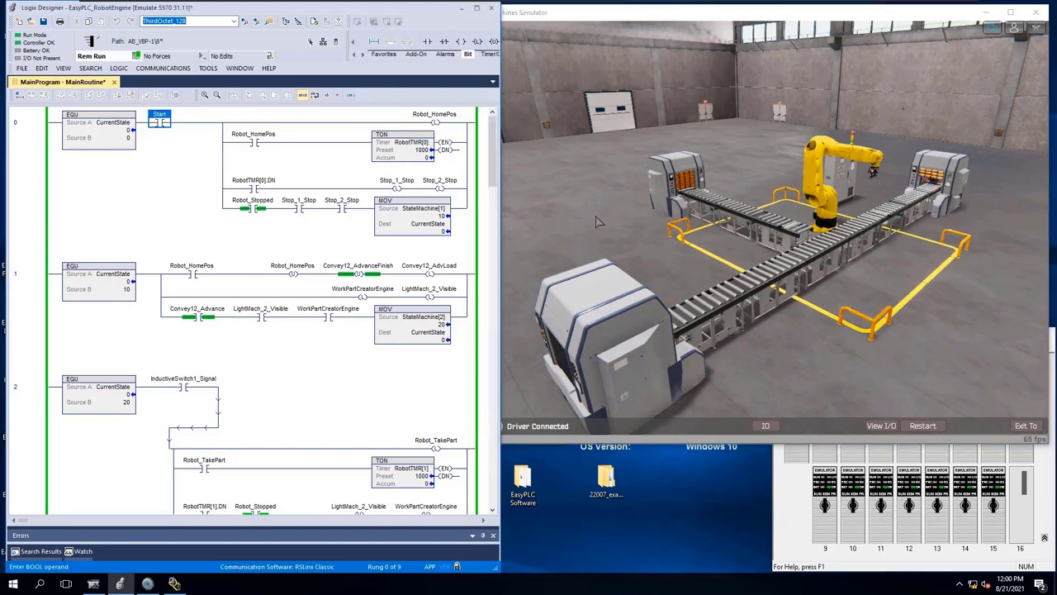
Stop the driver with Cancel and Exit, exit the robot cell to Home, and maximize the simulator.
{"action": "left_click", "coordinate": [939, 432]}
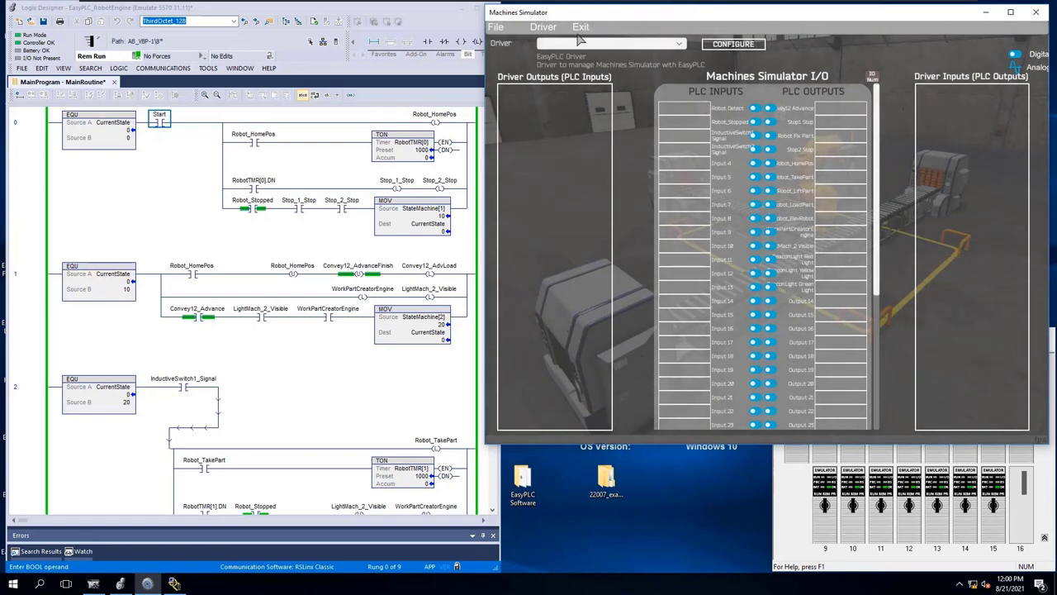
{"action": "left_click", "coordinate": [581, 27]}
{"action": "left_click", "coordinate": [598, 43]}
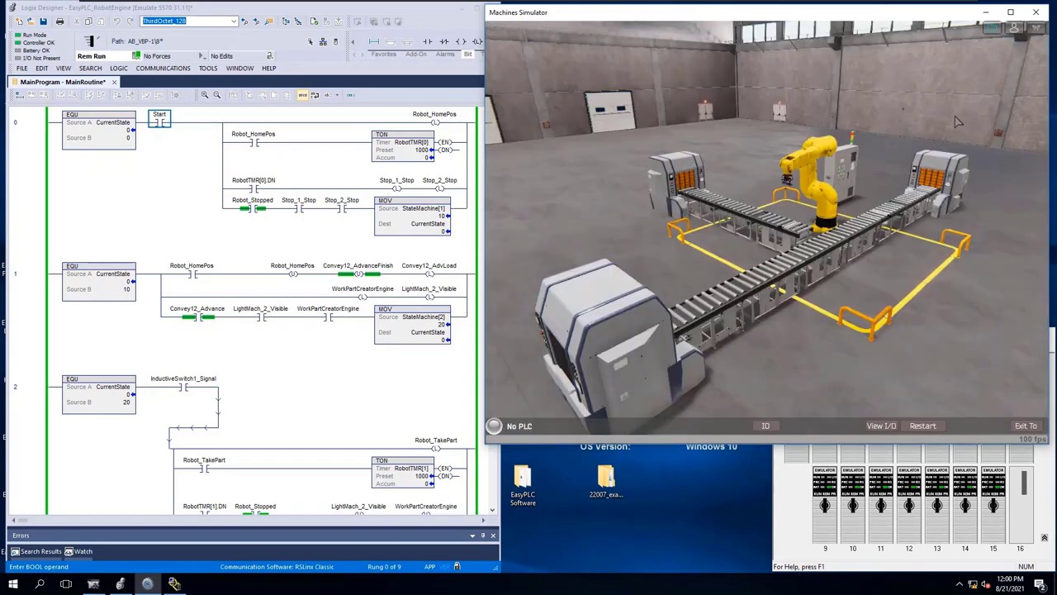
{"action": "left_click", "coordinate": [1031, 427]}
{"action": "left_click", "coordinate": [749, 250]}
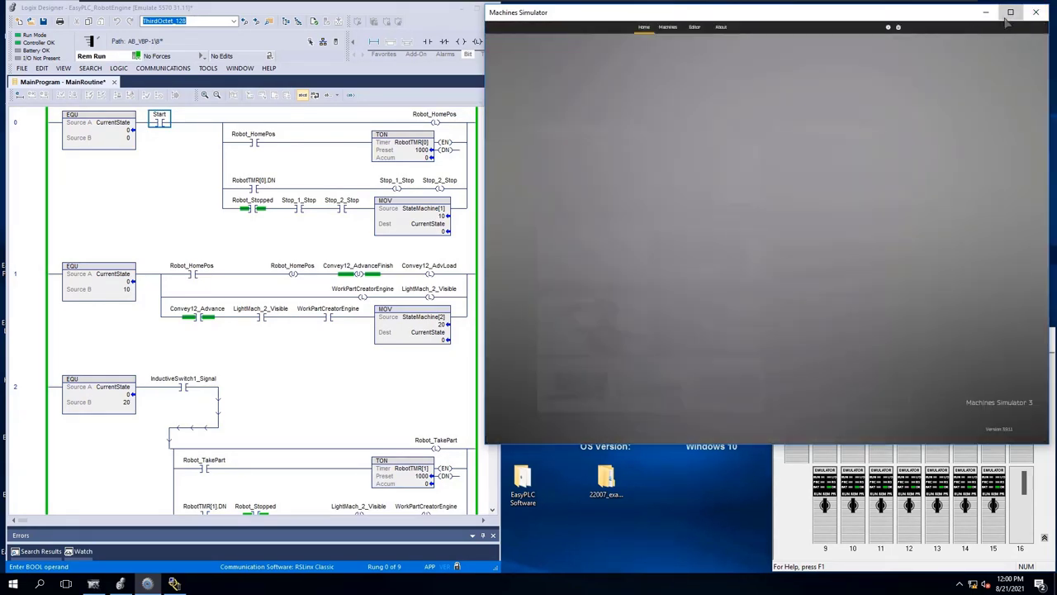
{"action": "left_click", "coordinate": [1011, 13]}
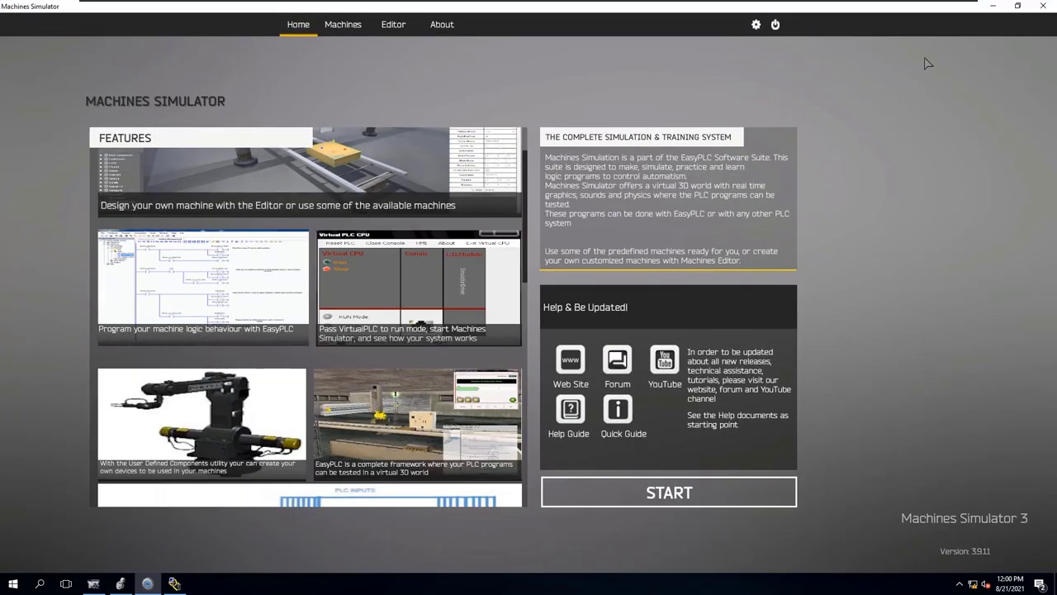
{"action": "left_click", "coordinate": [756, 25]}
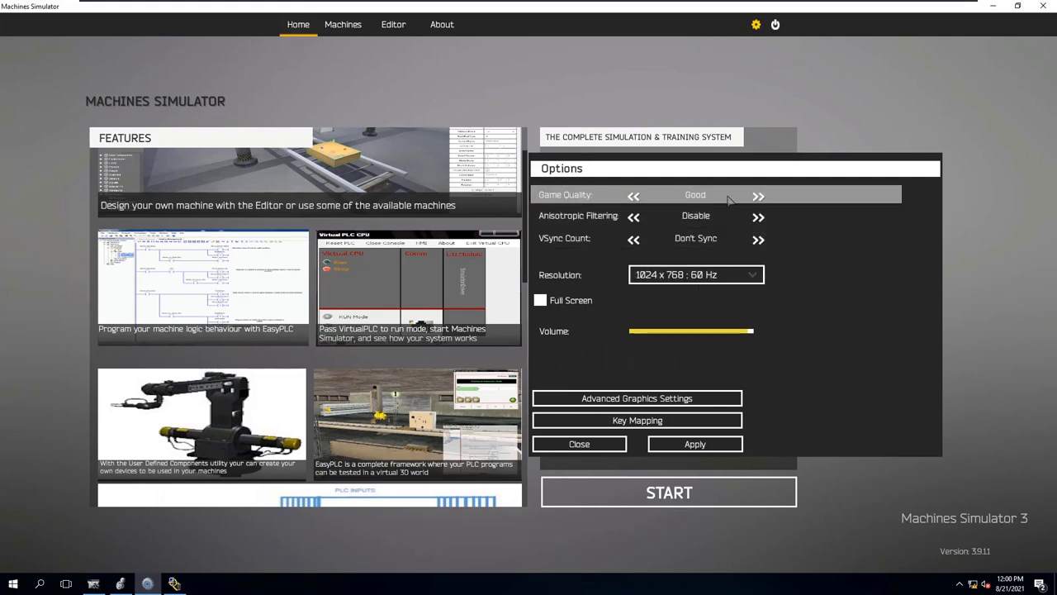
{"action": "left_click", "coordinate": [757, 196]}
{"action": "left_click", "coordinate": [633, 196]}
{"action": "left_click", "coordinate": [633, 196]}
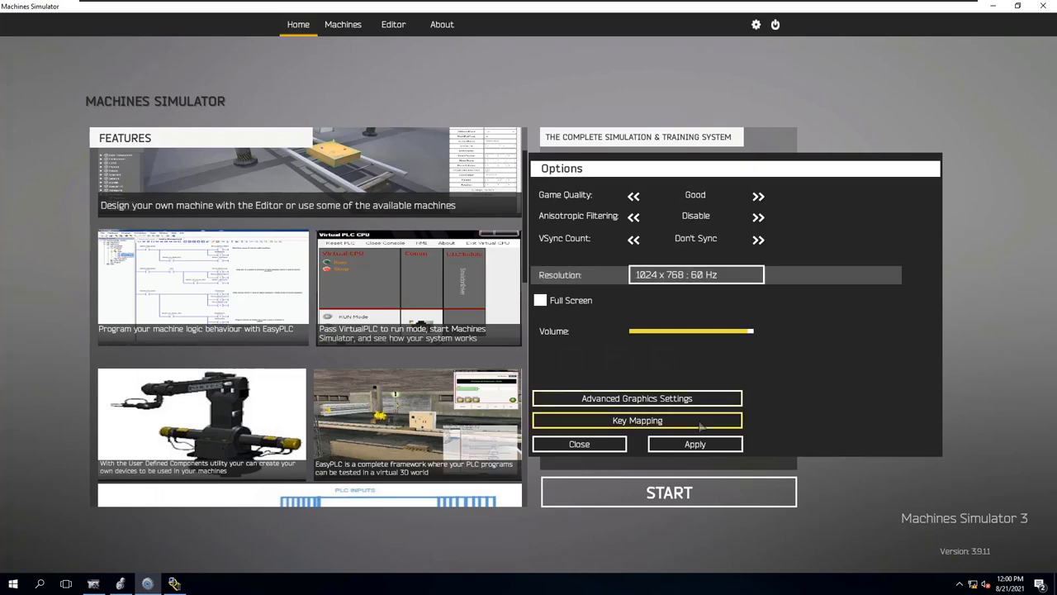
{"action": "left_click", "coordinate": [664, 402]}
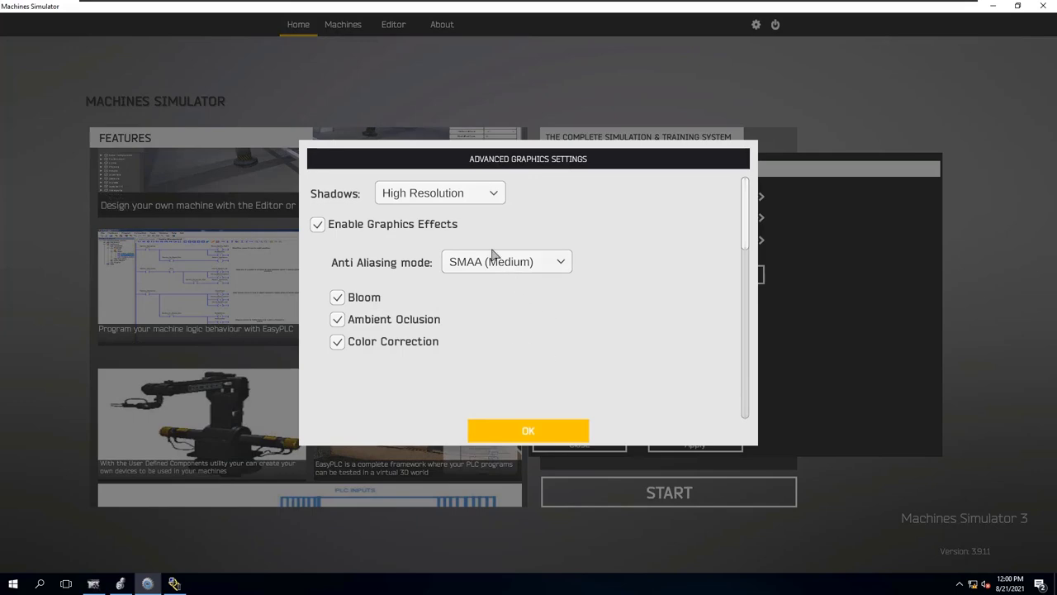
{"action": "left_click", "coordinate": [529, 430]}
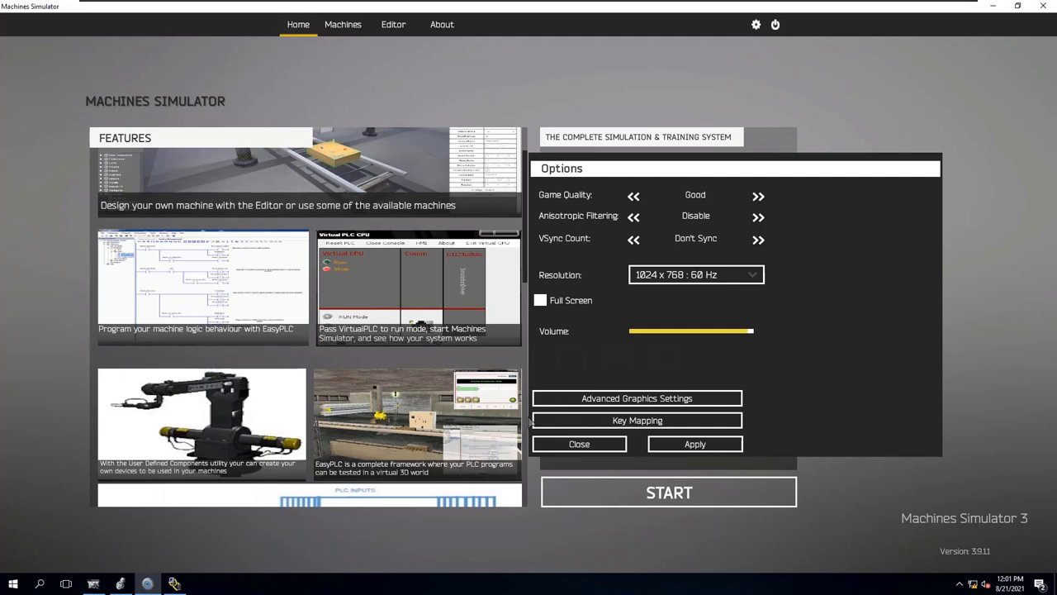
{"action": "left_click", "coordinate": [580, 445]}
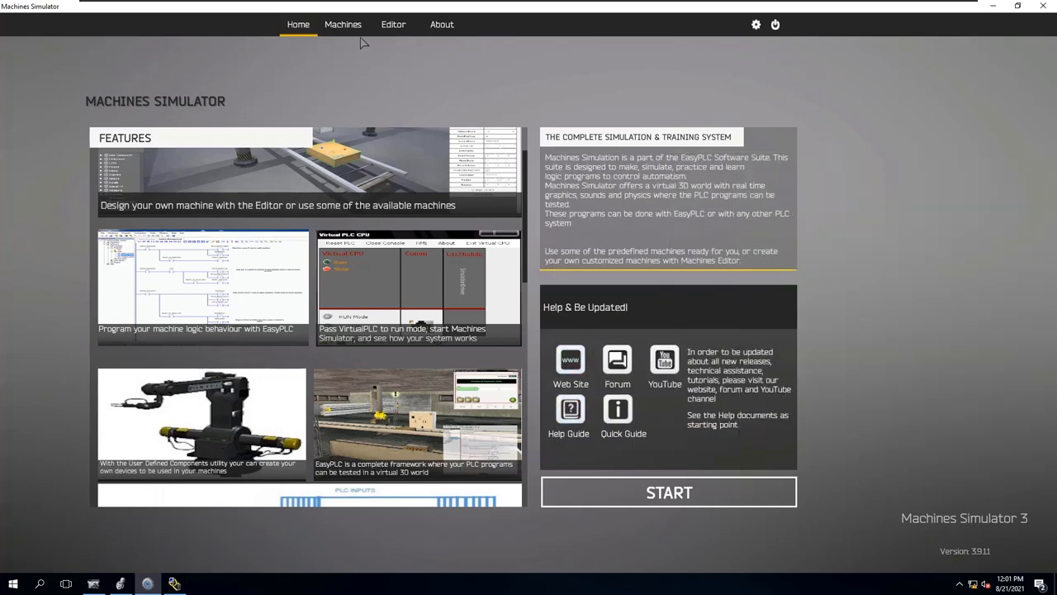
Start the 13 EngineLoading machine from the Machines list in DEMO mode.
{"action": "left_click", "coordinate": [343, 23]}
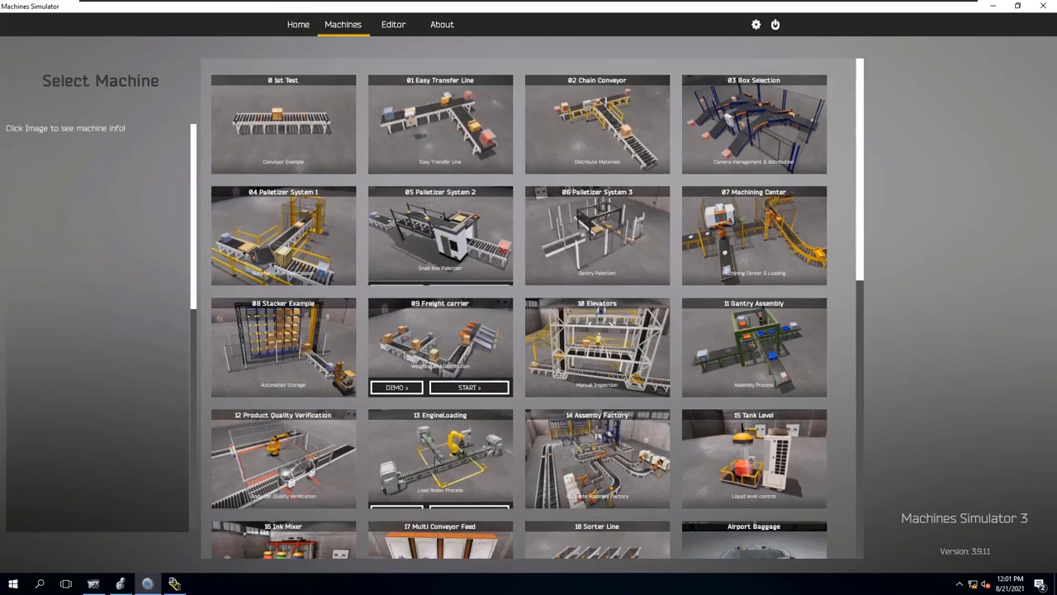
{"action": "mouse_move", "coordinate": [451, 499]}
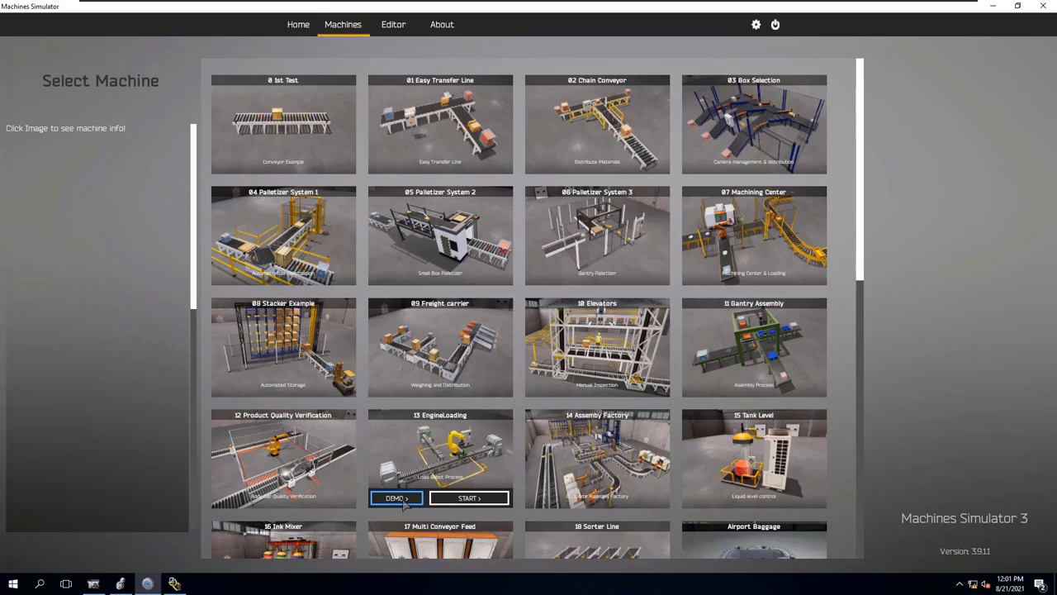
{"action": "left_click", "coordinate": [396, 498]}
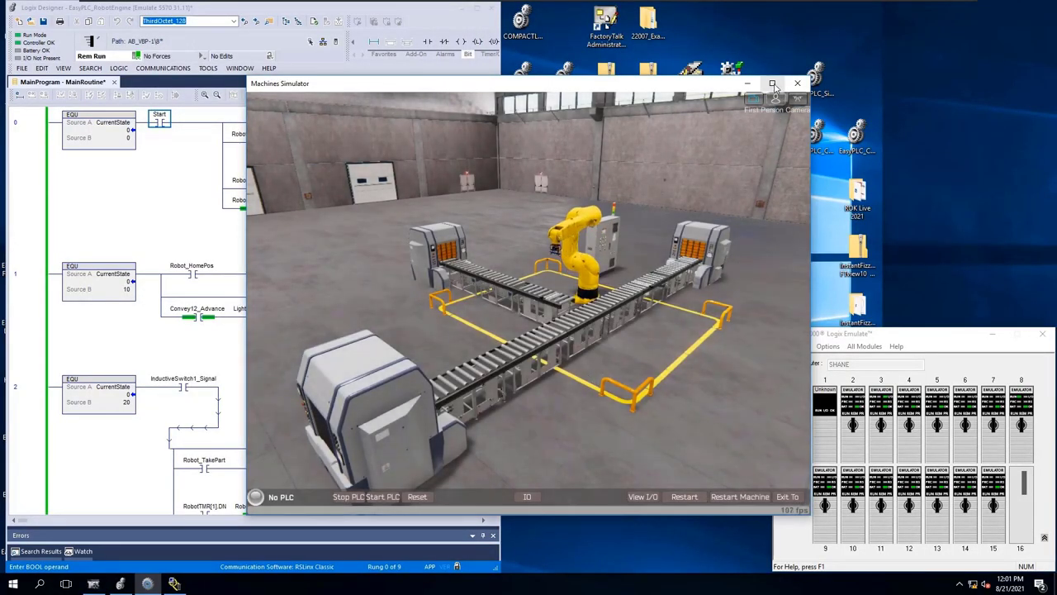
Maximize the simulator and show the View I/O digital output and input lists.
{"action": "left_click", "coordinate": [773, 84]}
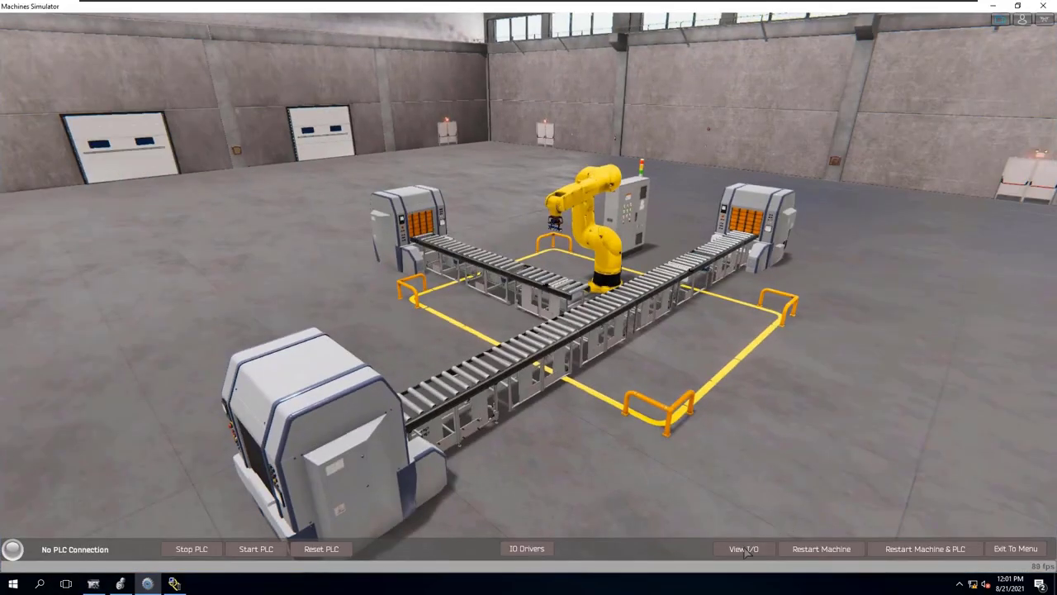
{"action": "left_click", "coordinate": [743, 550]}
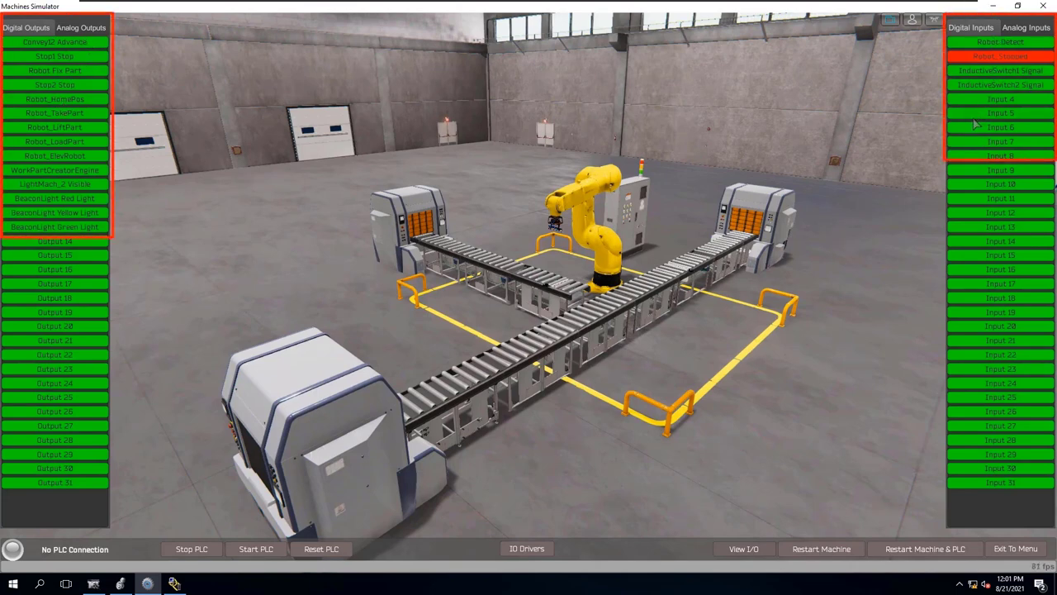
Turn on Stop1 Stop, Stop2 Stop, Convey12 Advance, WorkPartCreatorEngine and LightMach_2 Visible outputs.
{"action": "left_click", "coordinate": [80, 57]}
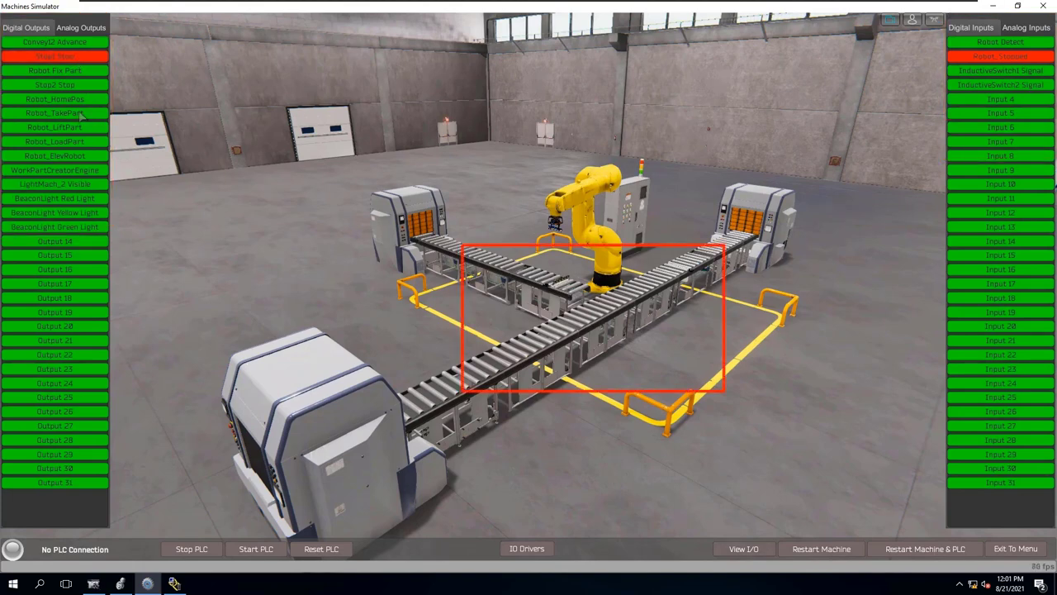
{"action": "left_click", "coordinate": [74, 86]}
{"action": "left_click", "coordinate": [71, 44]}
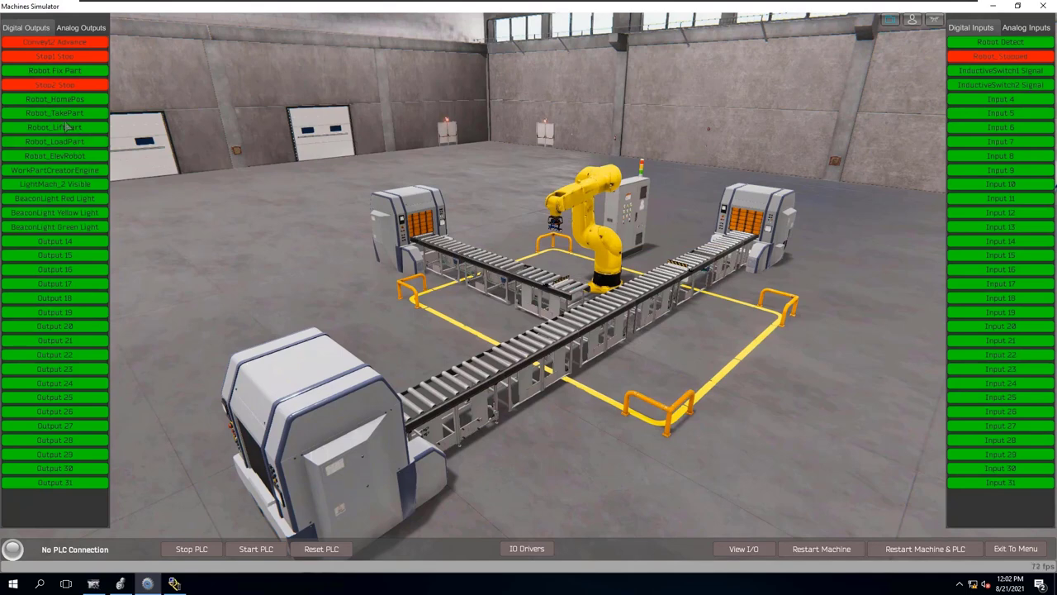
{"action": "left_click", "coordinate": [73, 171]}
{"action": "left_click", "coordinate": [58, 183]}
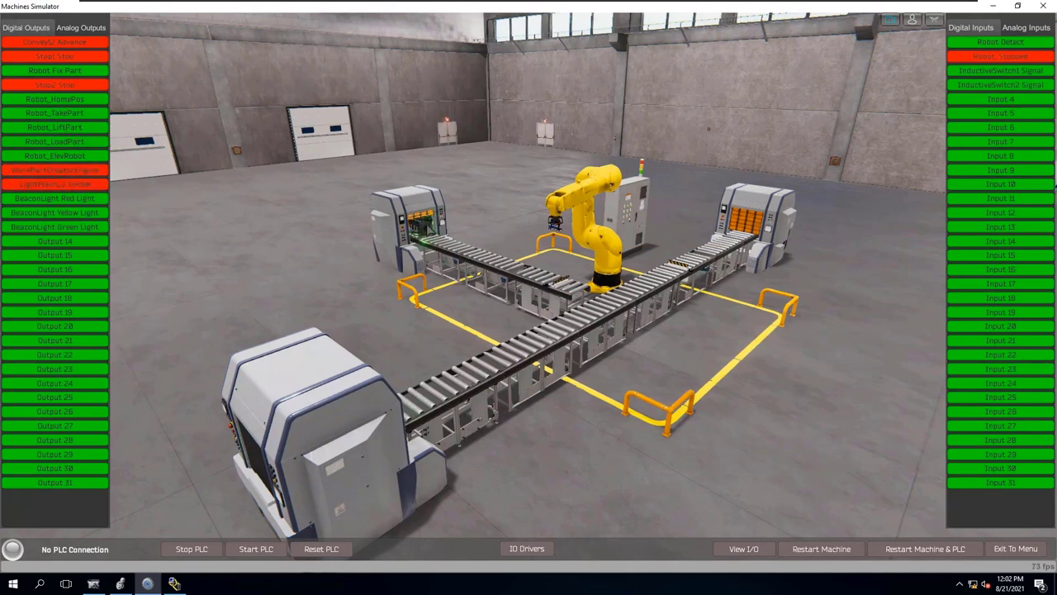